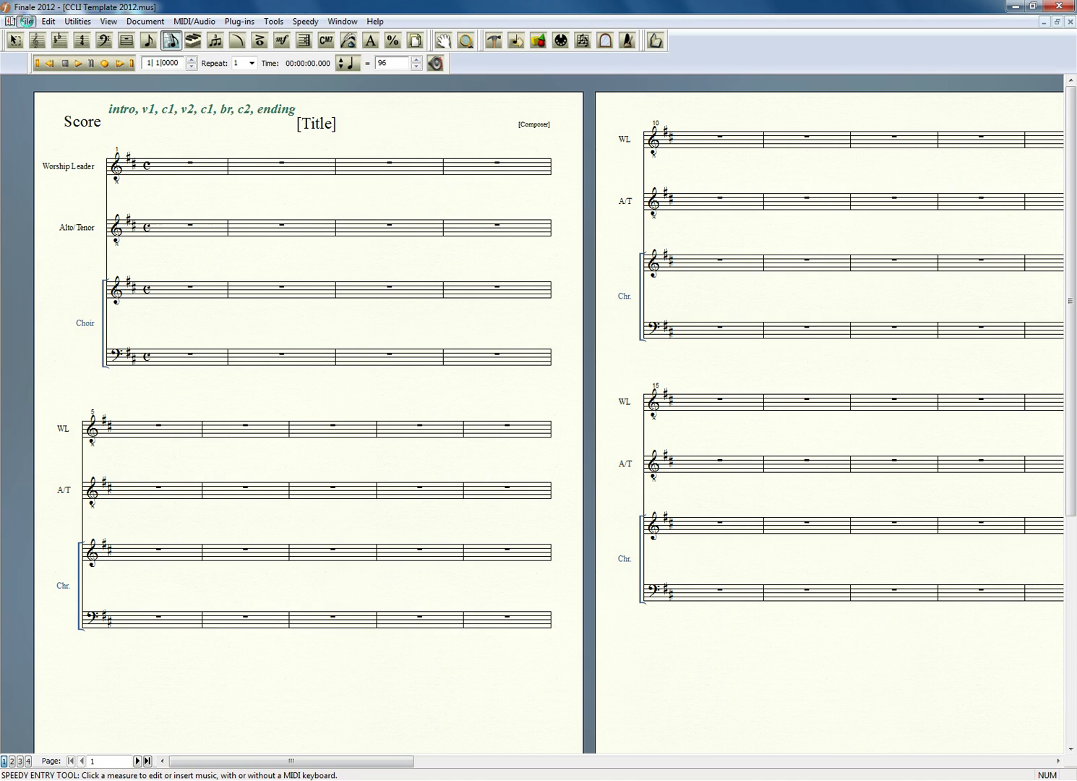
Step: With the Text Tool, open the [Title] block and select its text, then exit it unchanged
left_click(26, 22)
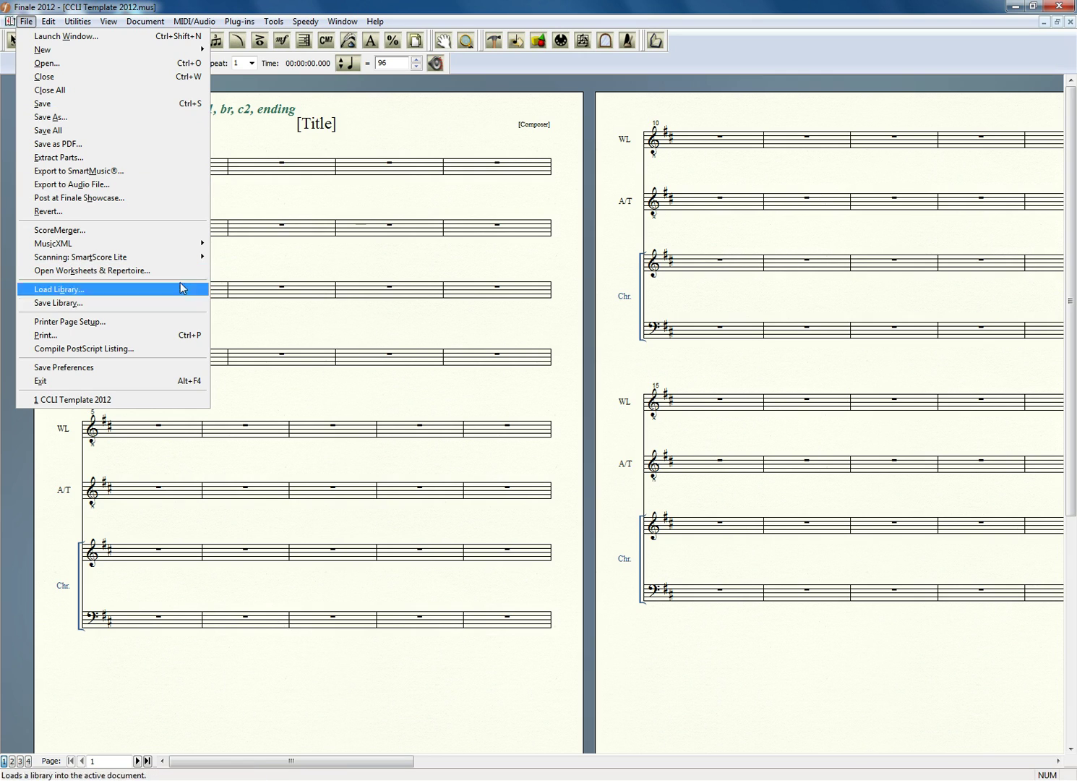
left_click(292, 201)
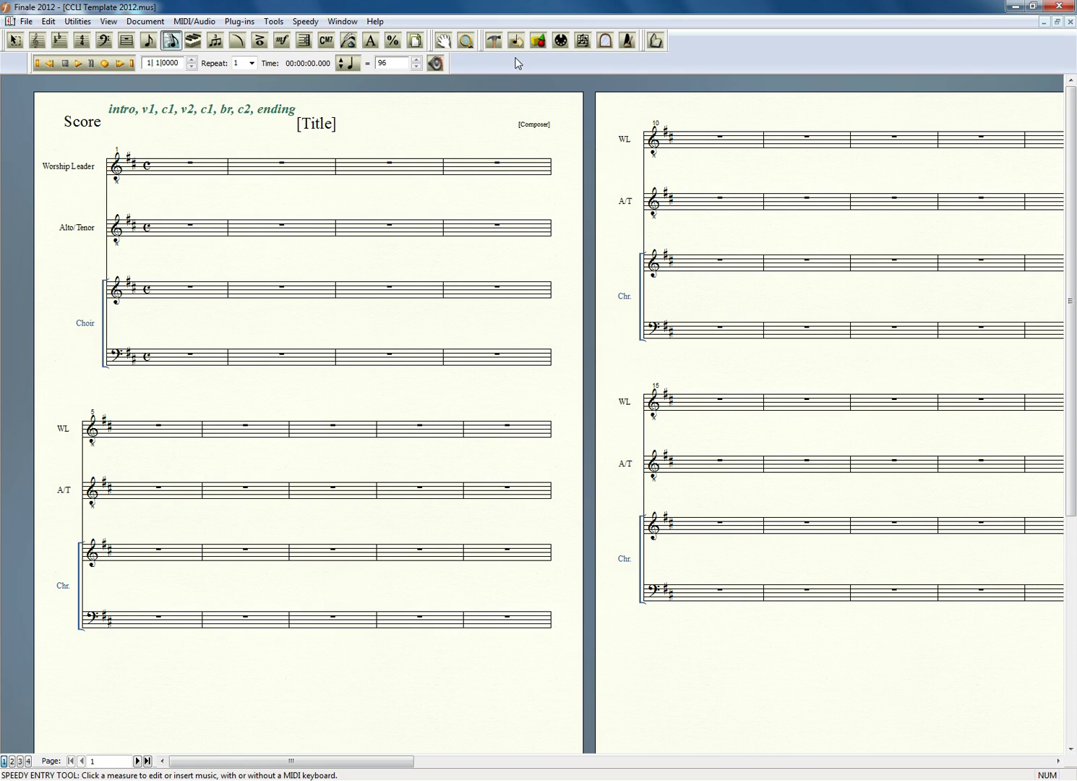
scroll(435, 236, "down", 1)
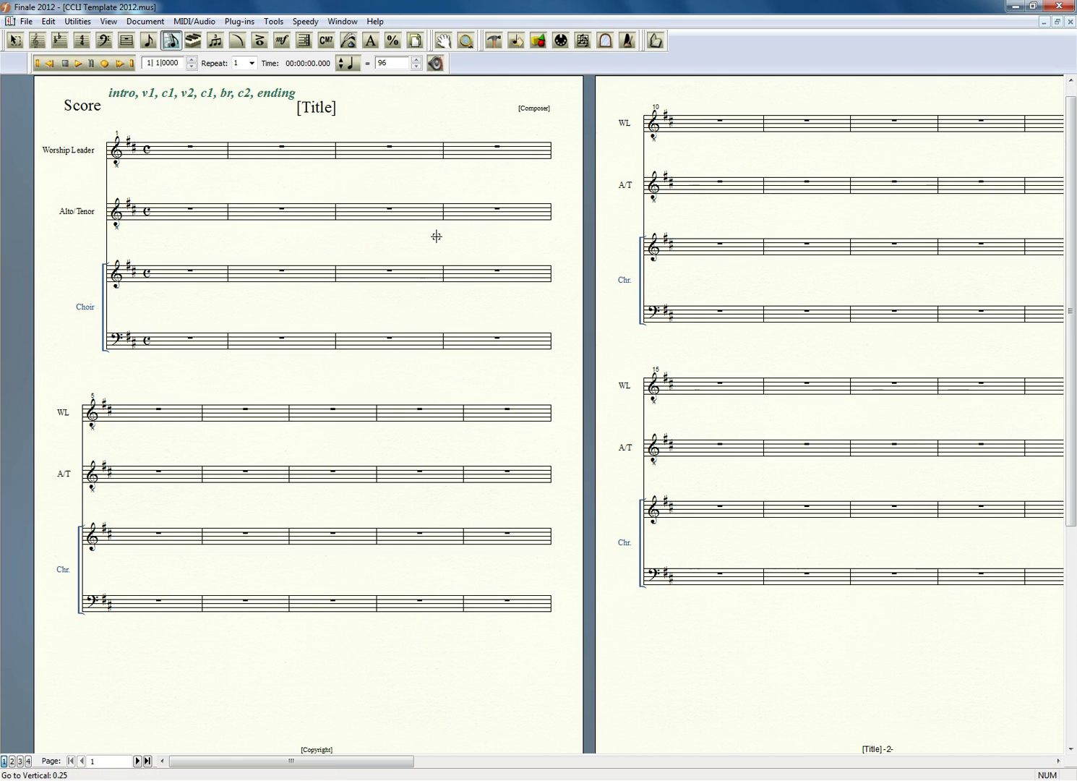
scroll(435, 236, "up", 1)
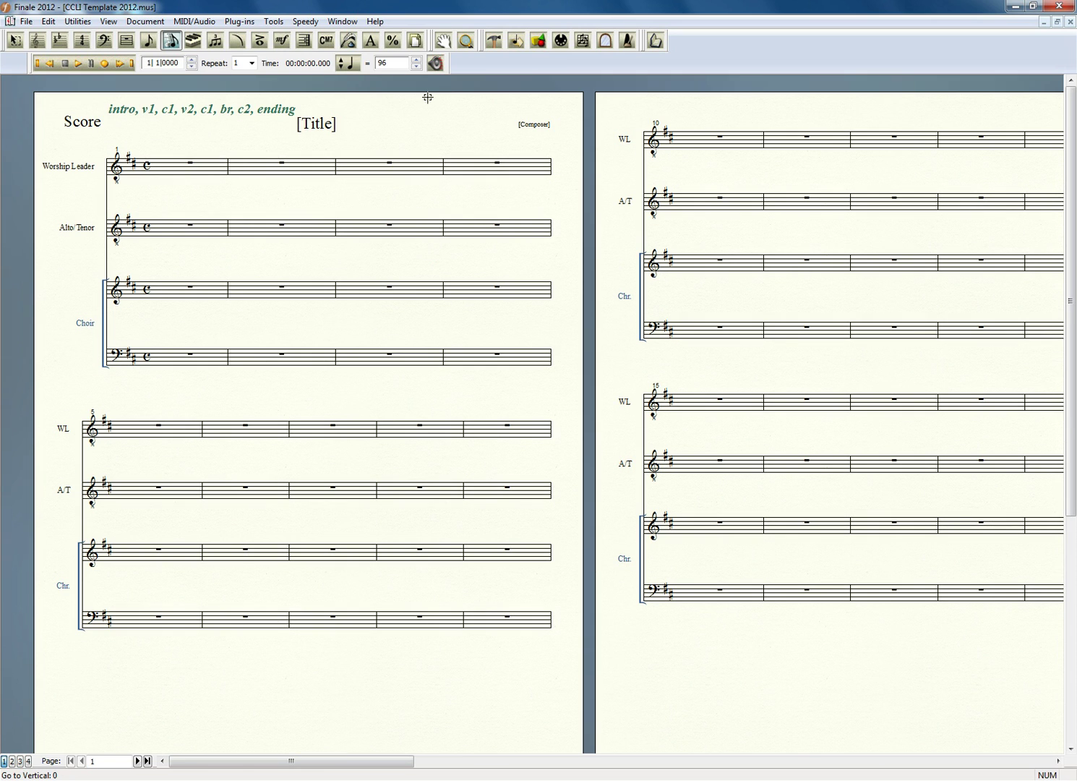
left_click(370, 43)
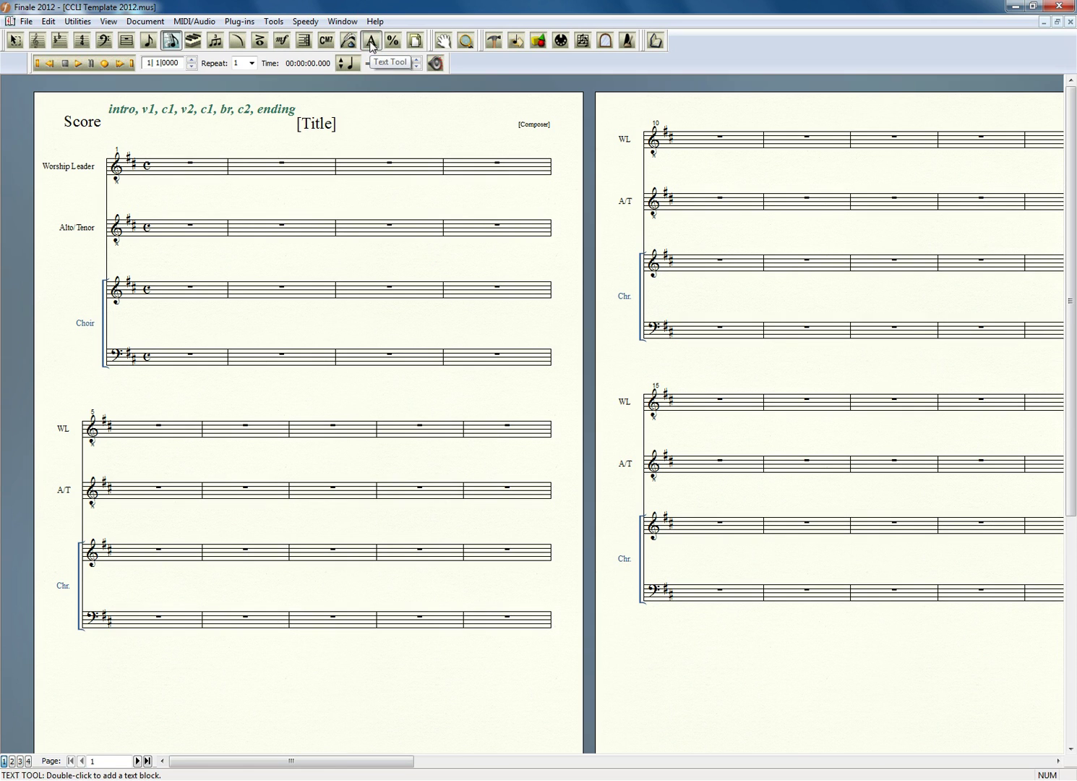
double_click(314, 118)
key("ctrl+a")
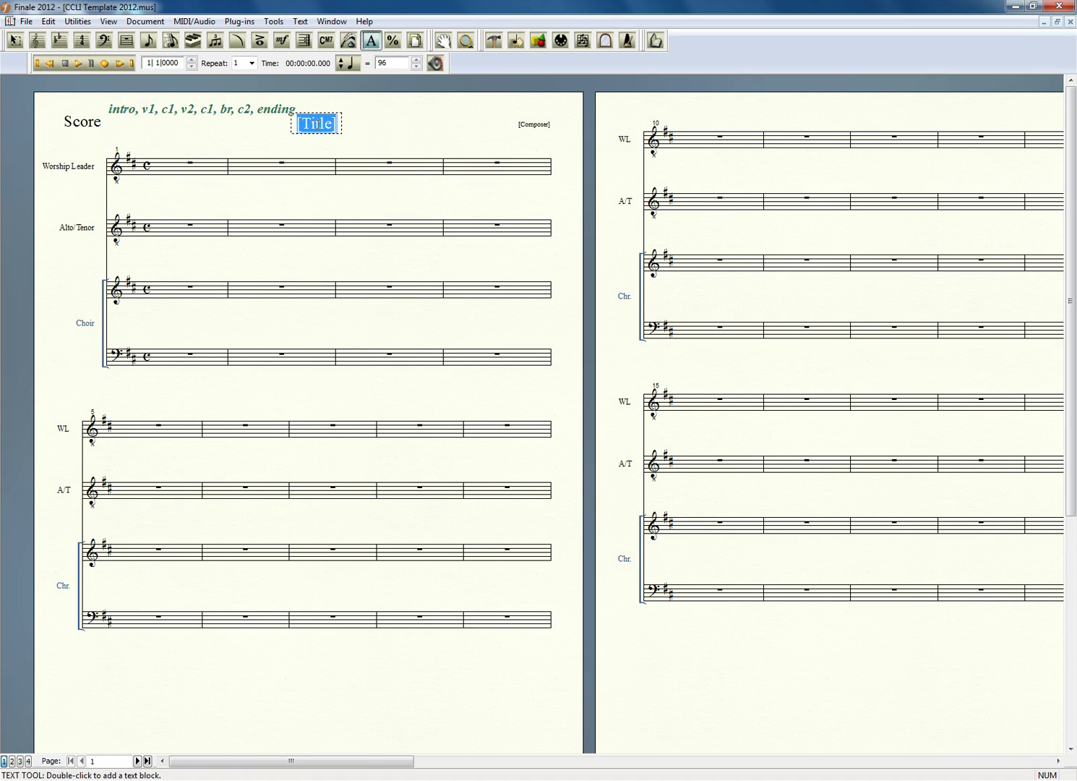
left_click(390, 117)
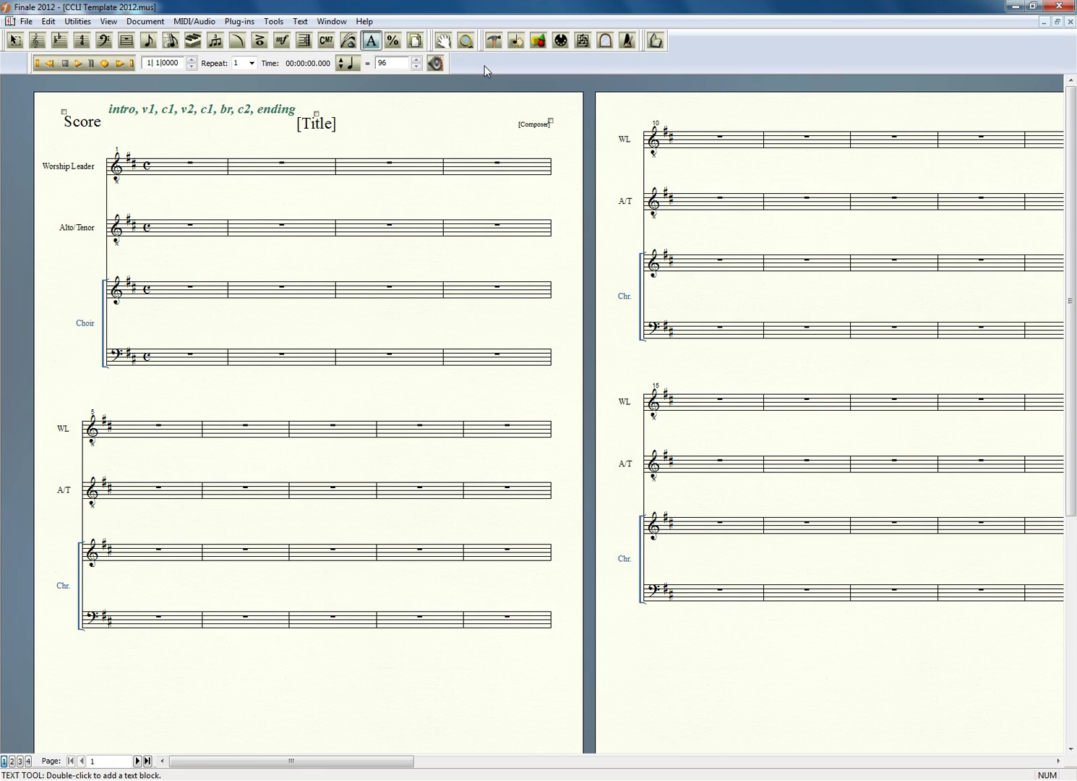
Step: Open the Score Manager's File Info tab from the Window menu
left_click(342, 24)
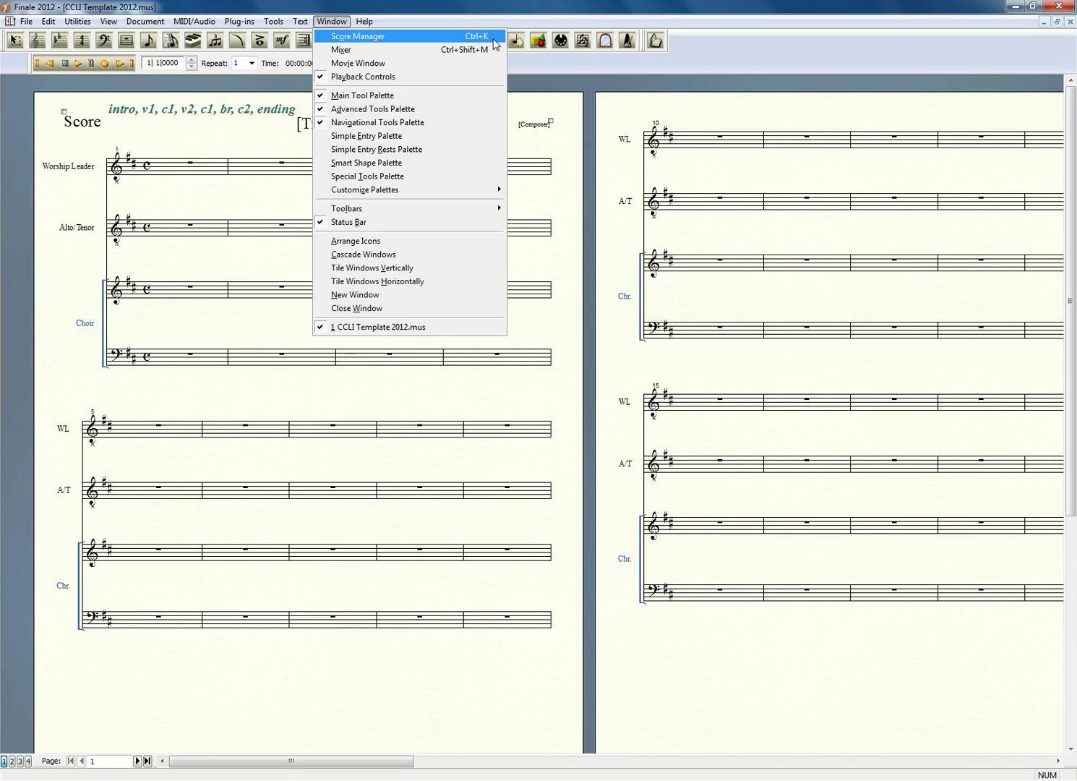
left_click(495, 38)
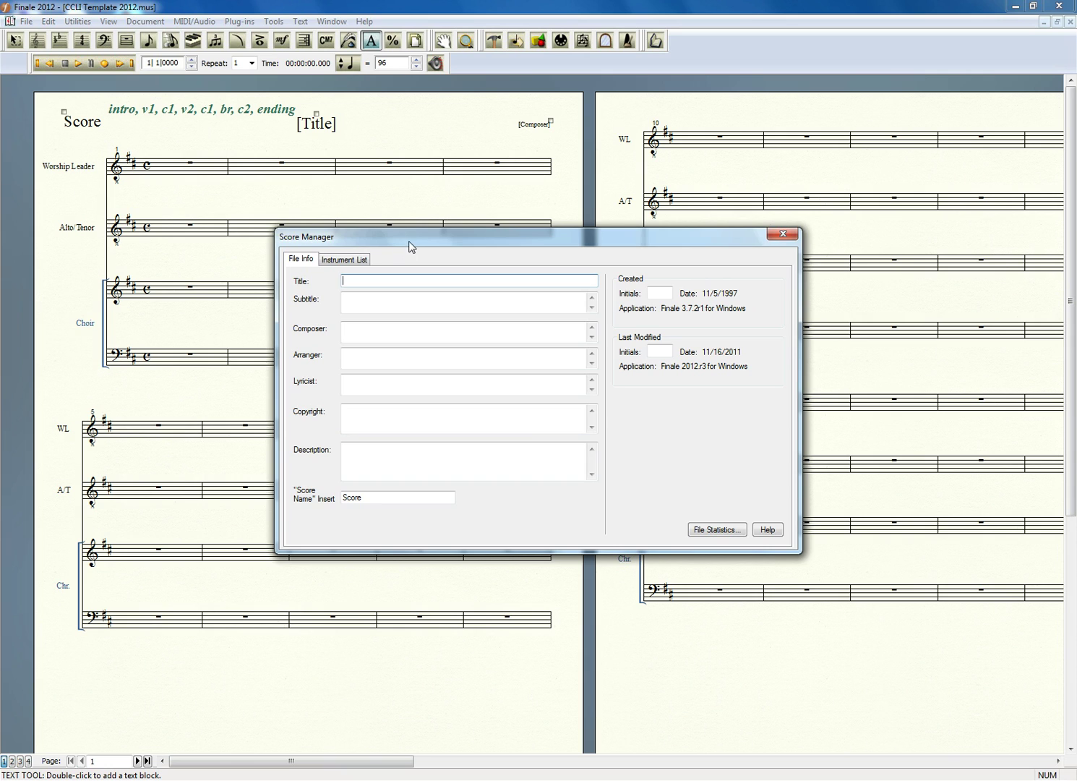
Step: Enter 'I've Got Sunshine' in the Title field and move to Subtitle
left_click(394, 283)
type("I'")
type("ve Got Sunsh")
type("ine")
key("Tab")
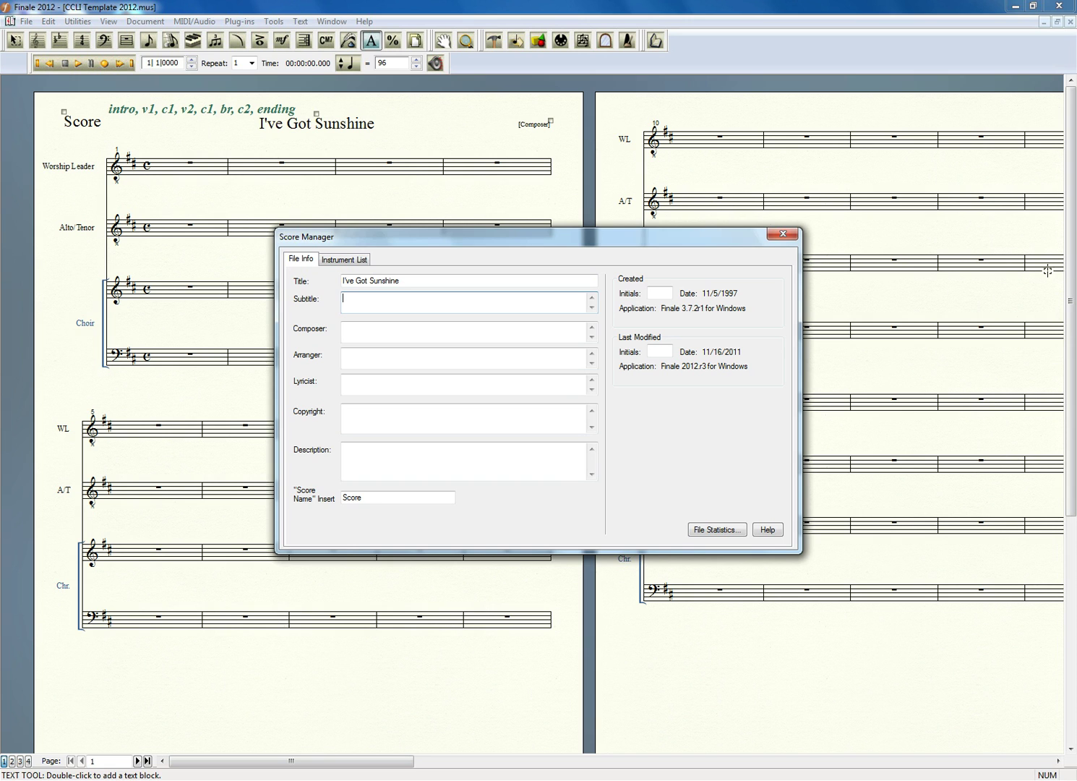
left_click_drag(1068, 280, 1067, 322)
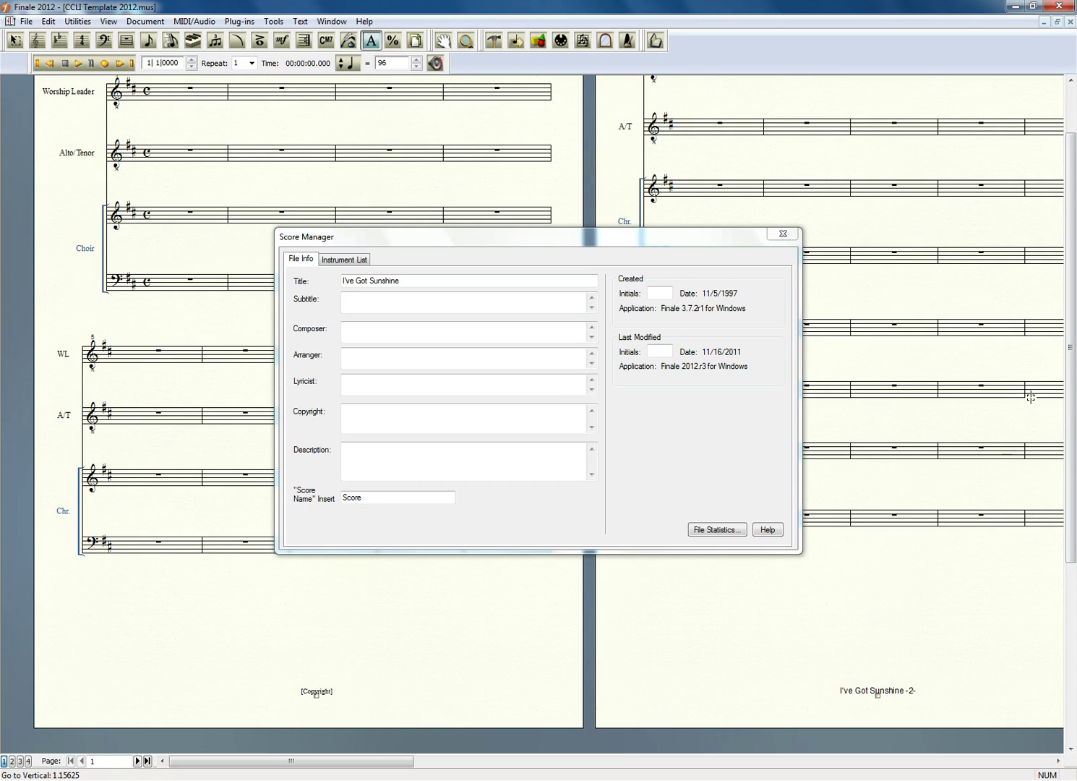
left_click_drag(1070, 355, 1069, 348)
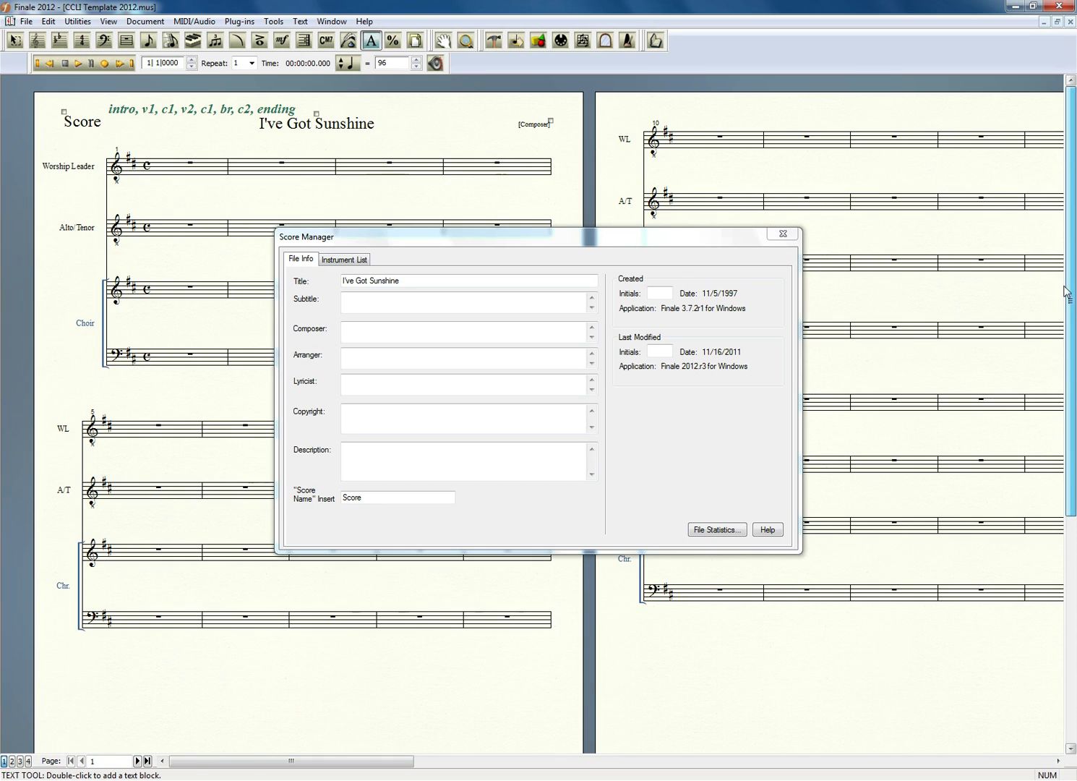
Step: Enter composer 'written by Aaron Latina' and copyright '2011 Aaron Latina'
left_click(359, 332)
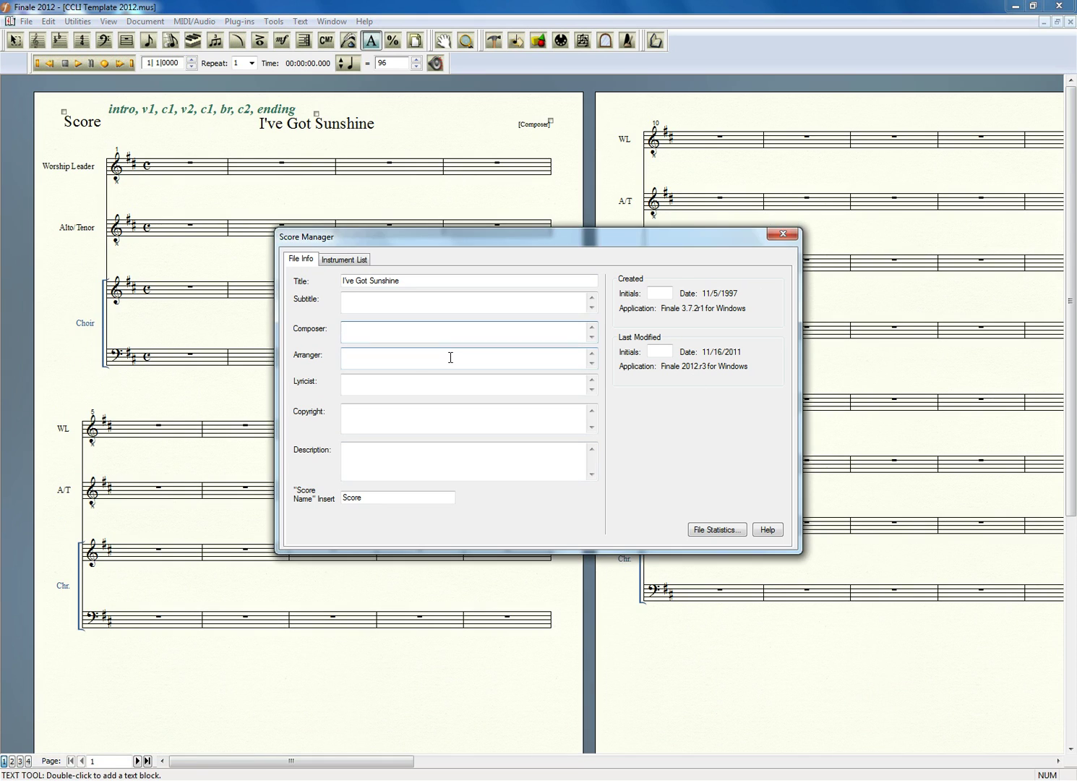
type("written by Aaro")
type("n Latina")
key("Tab")
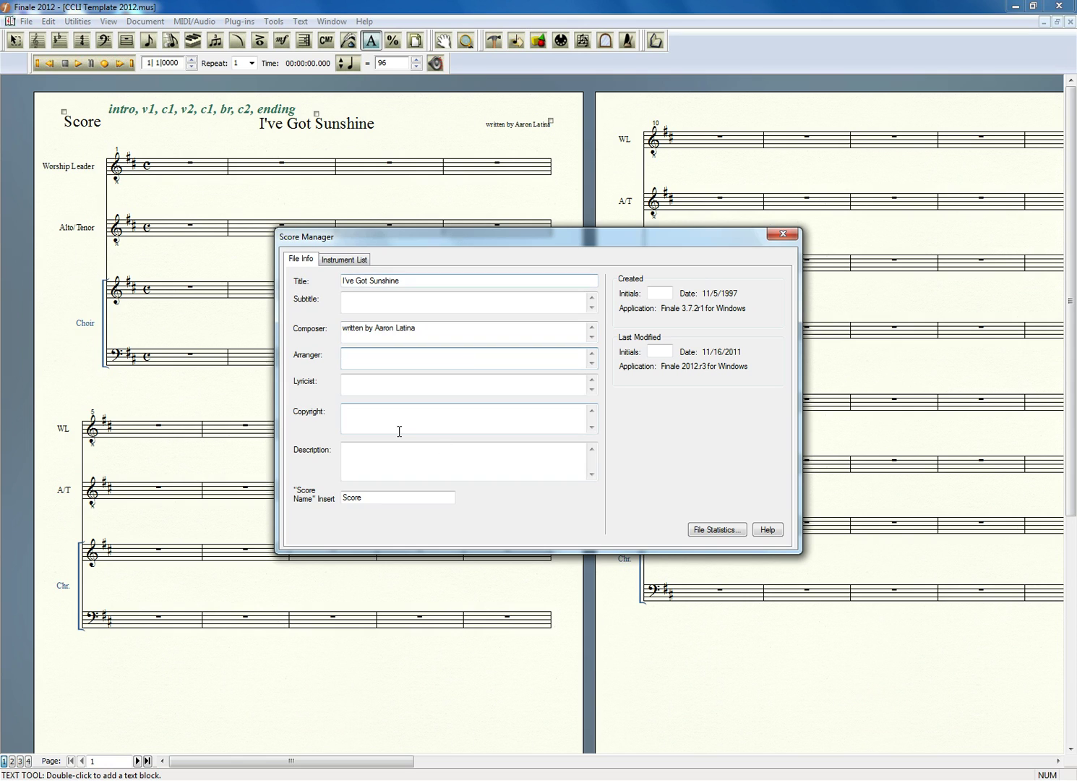
key("Tab")
key("Tab")
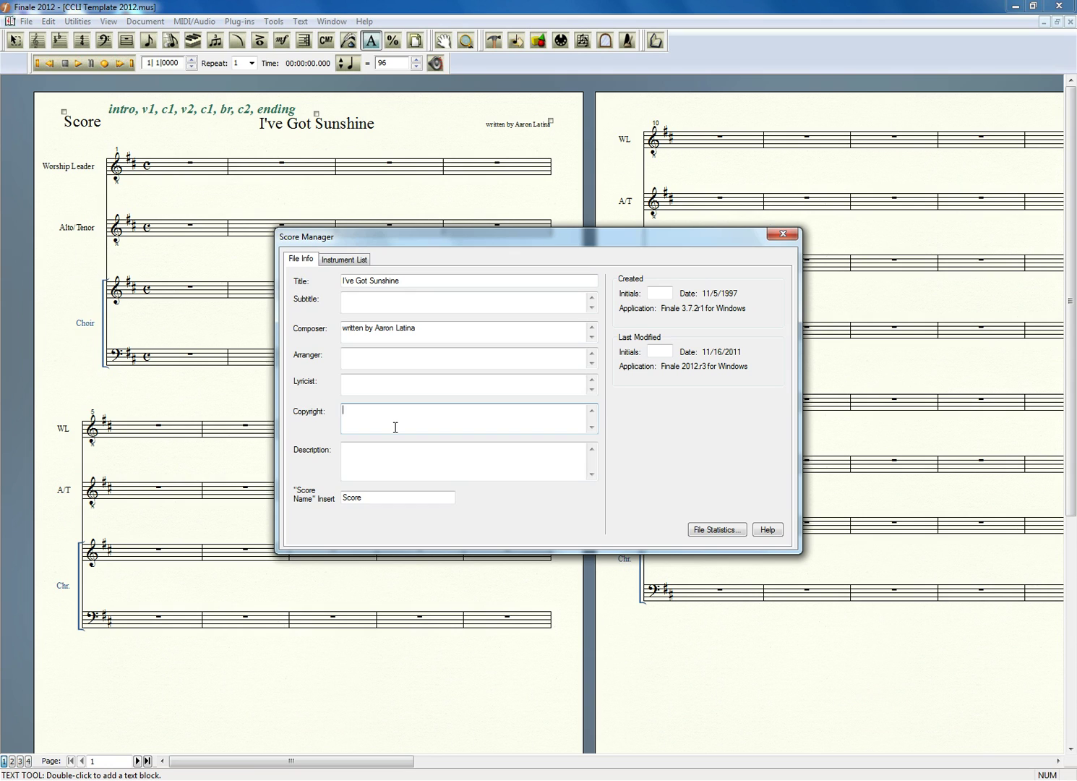
type("2011 Aaron ")
type("Latina")
key("Tab")
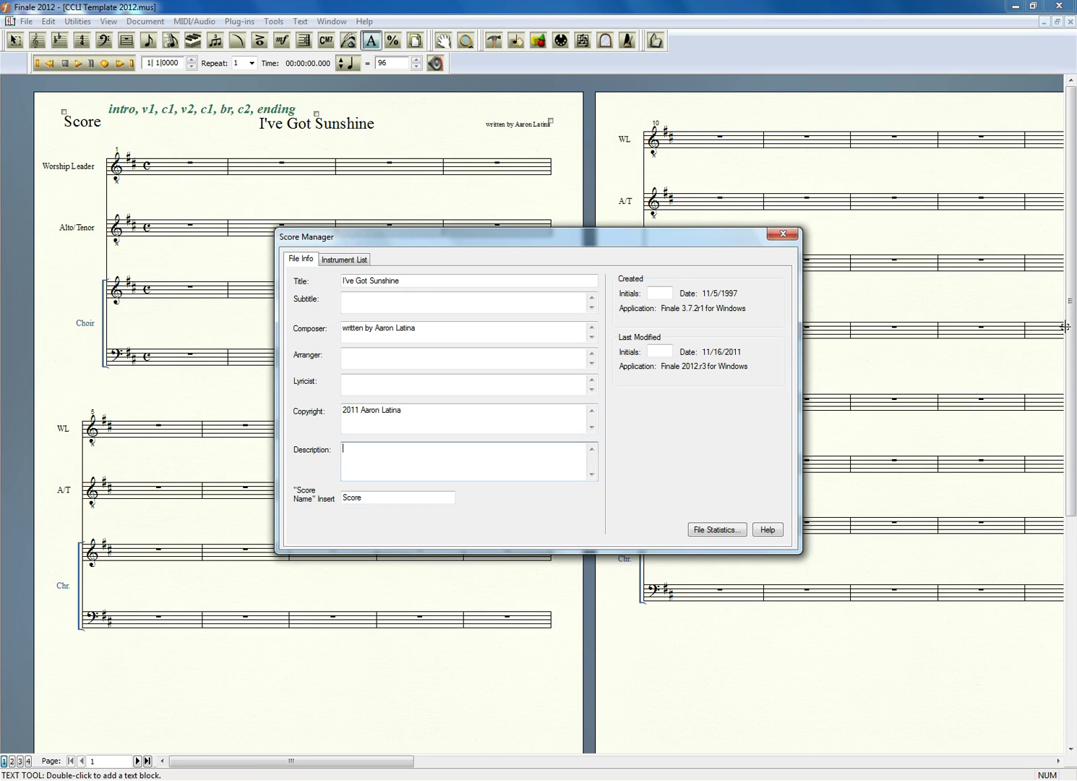
left_click_drag(1071, 326, 1071, 371)
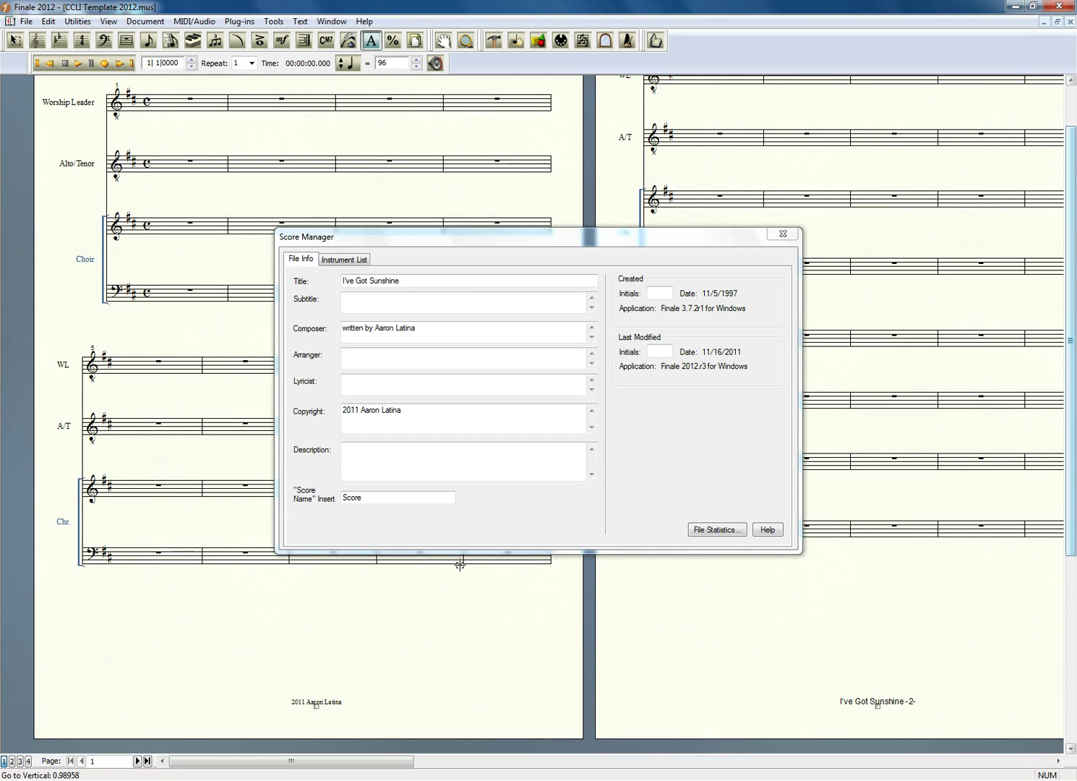
Step: Move into the Arranger field, then close the Score Manager window
left_click(414, 367)
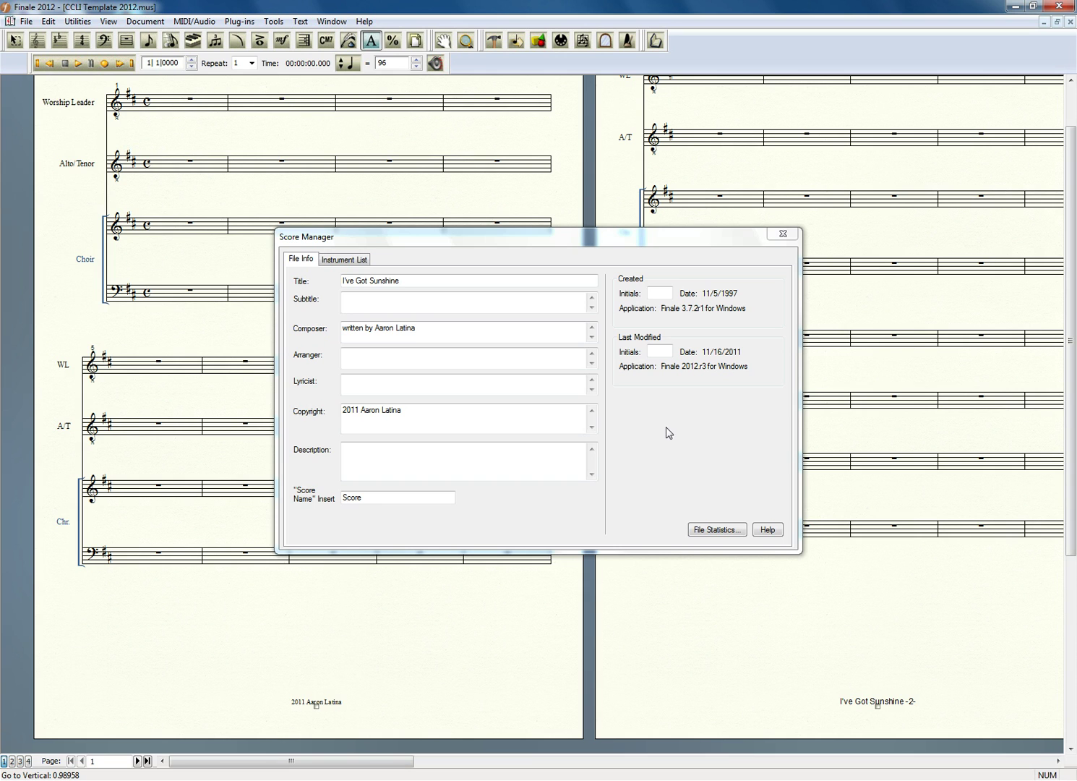
left_click(781, 233)
scroll(454, 499, "up", 3)
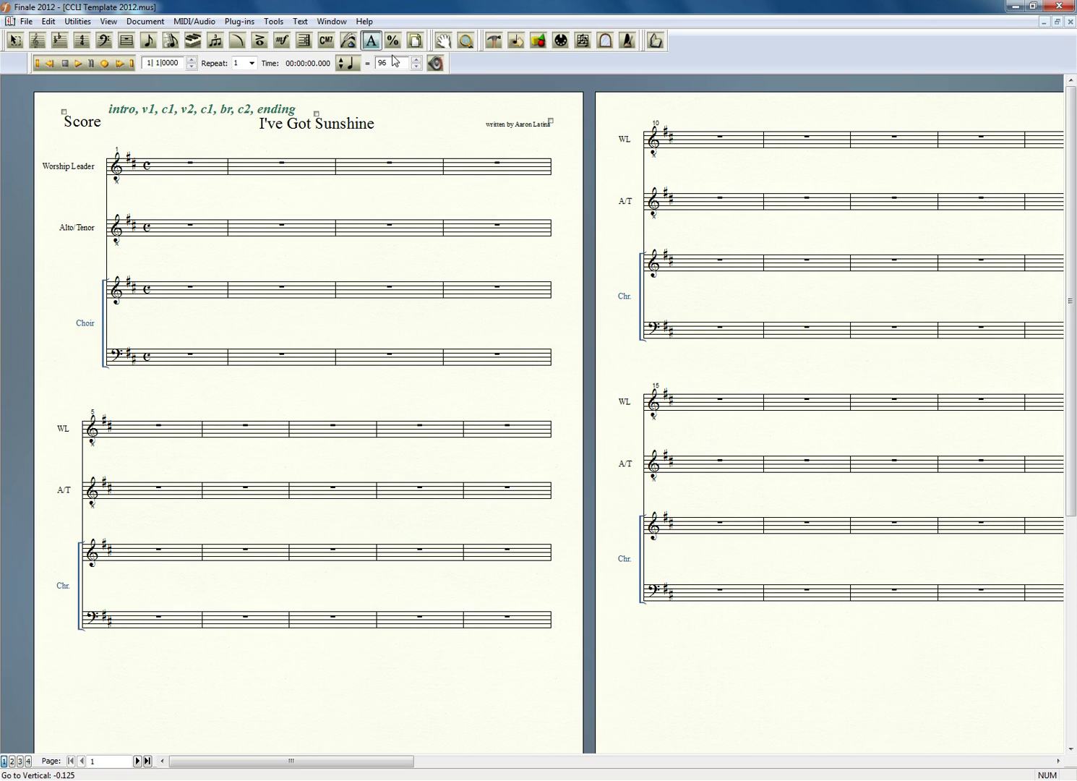
Step: Reopen the Score Manager from the Window menu to review the filled credits
left_click(337, 24)
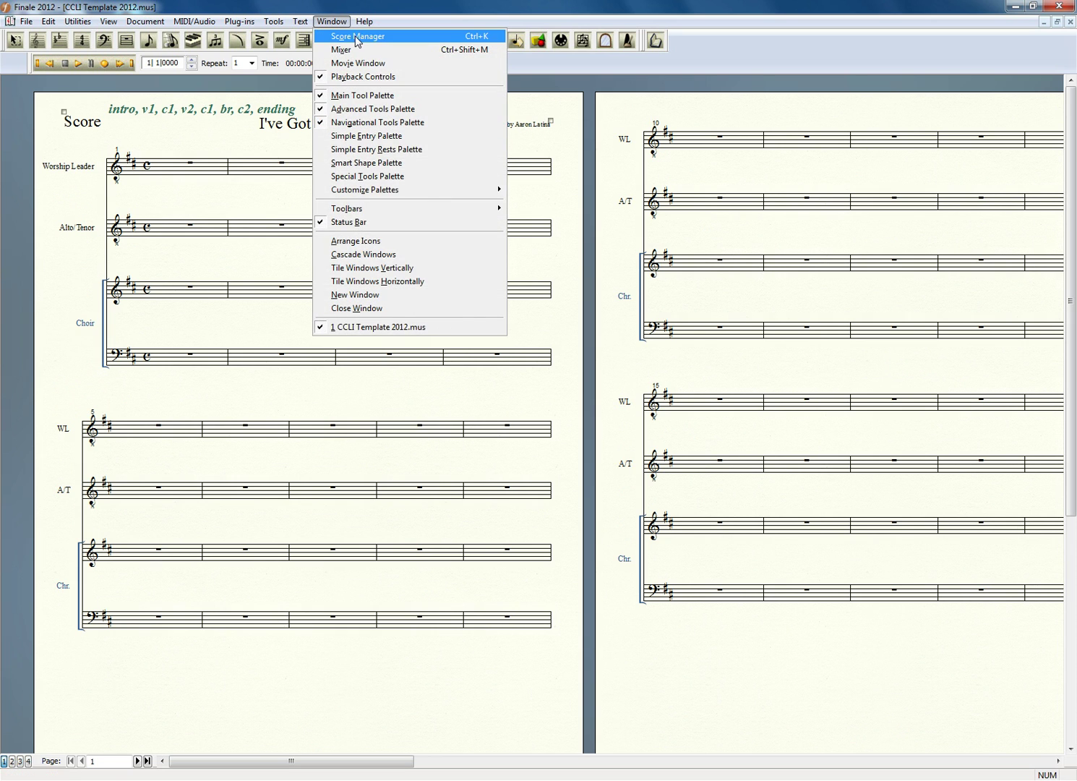
left_click(353, 36)
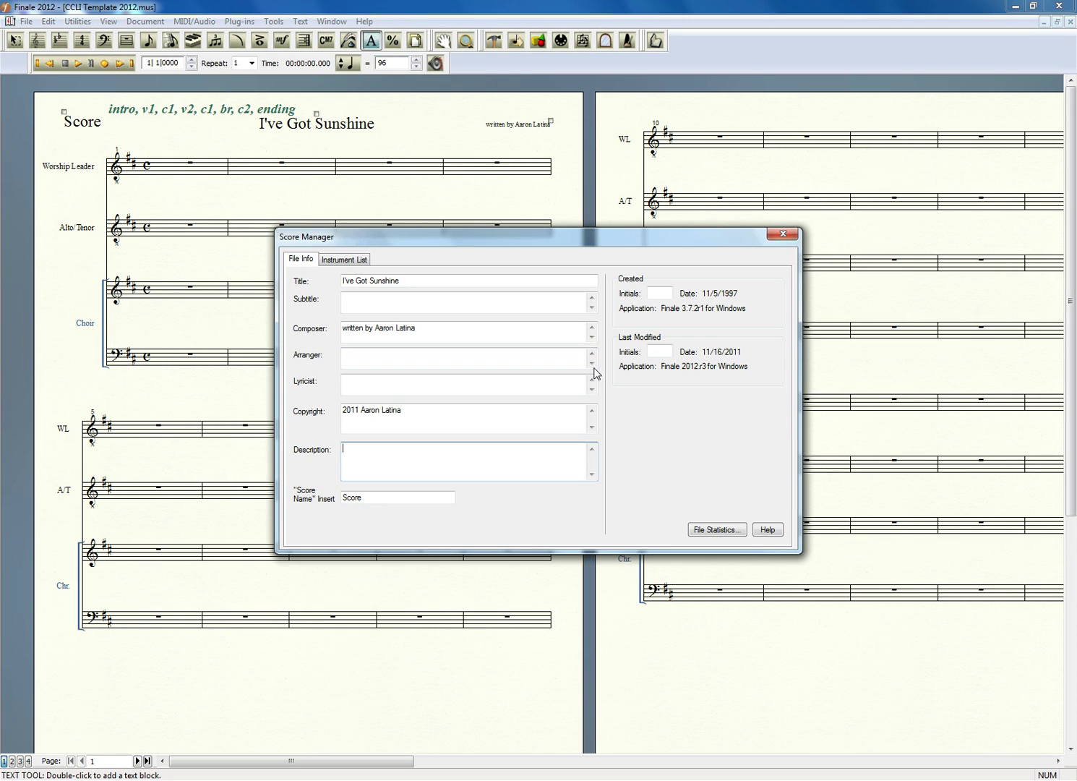